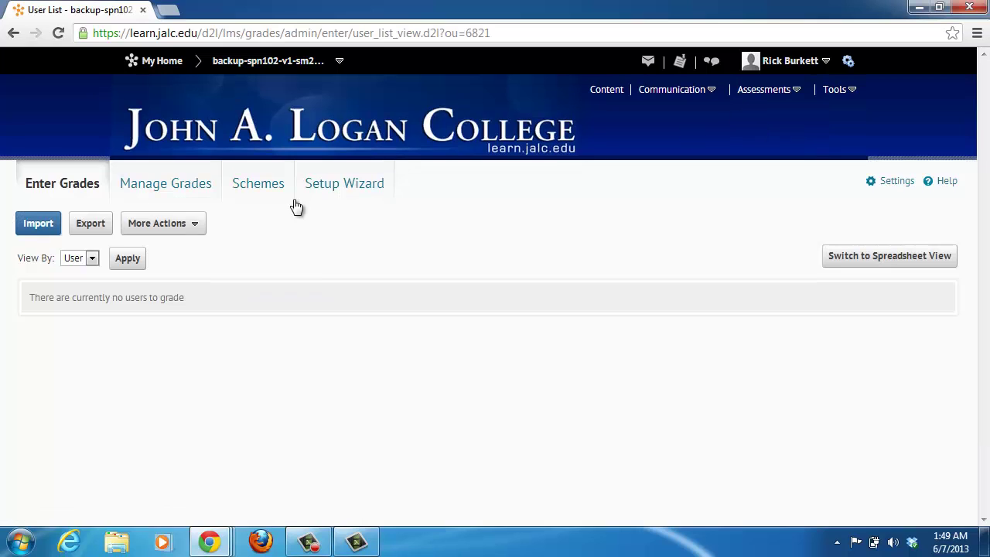
- Review the maximum points of the grade items in the Manage Grades list, including the Mid-term exam and Final exam
click(184, 183)
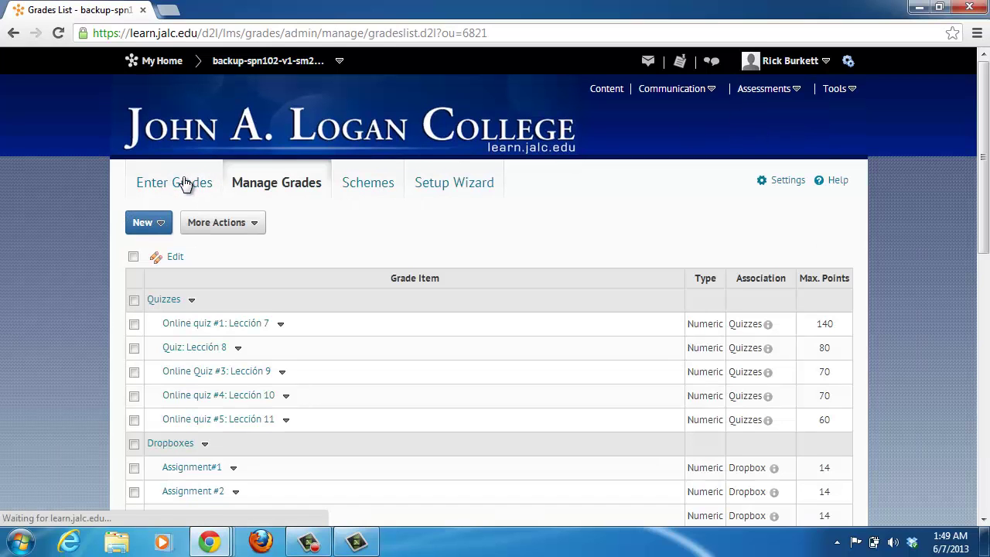
right_click(984, 222)
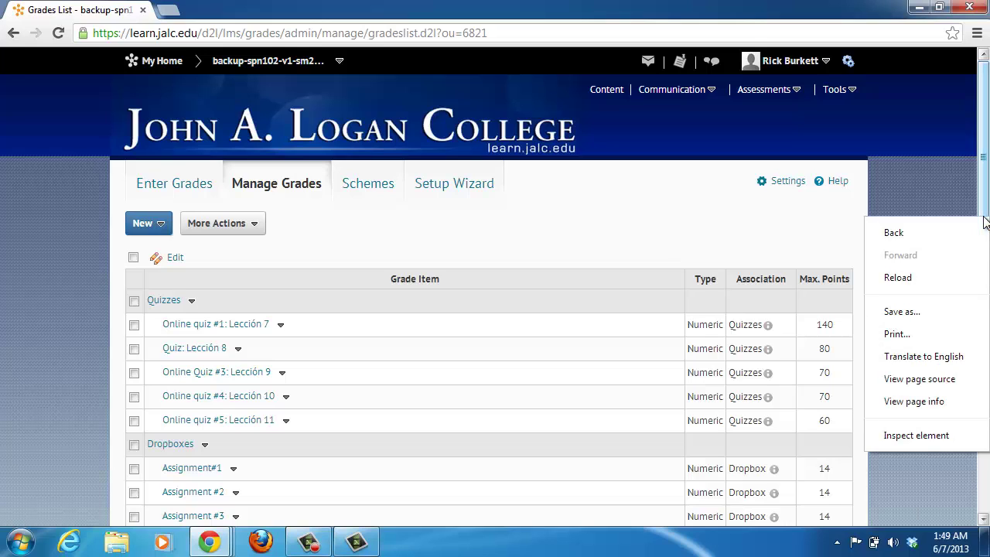
click(985, 223)
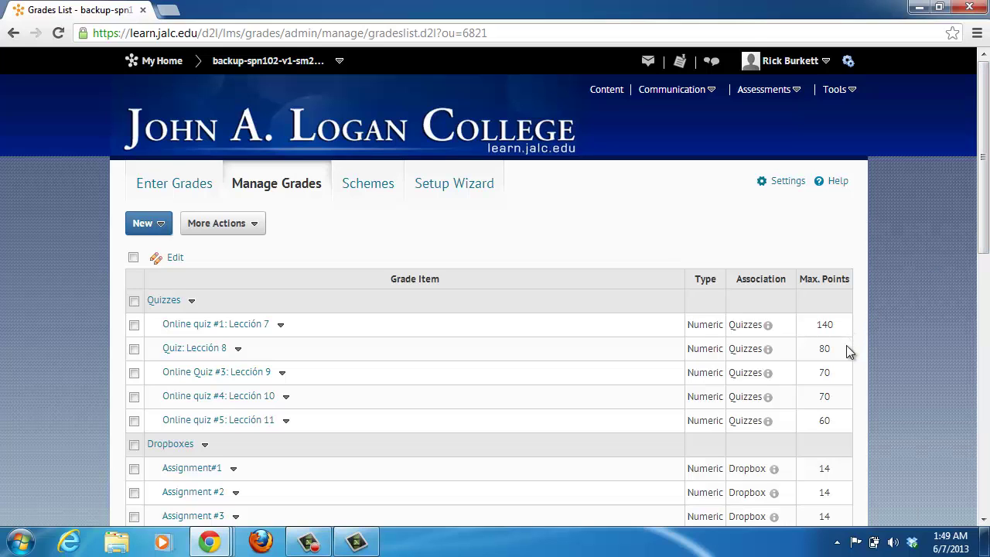
scroll(833, 379, down, 6)
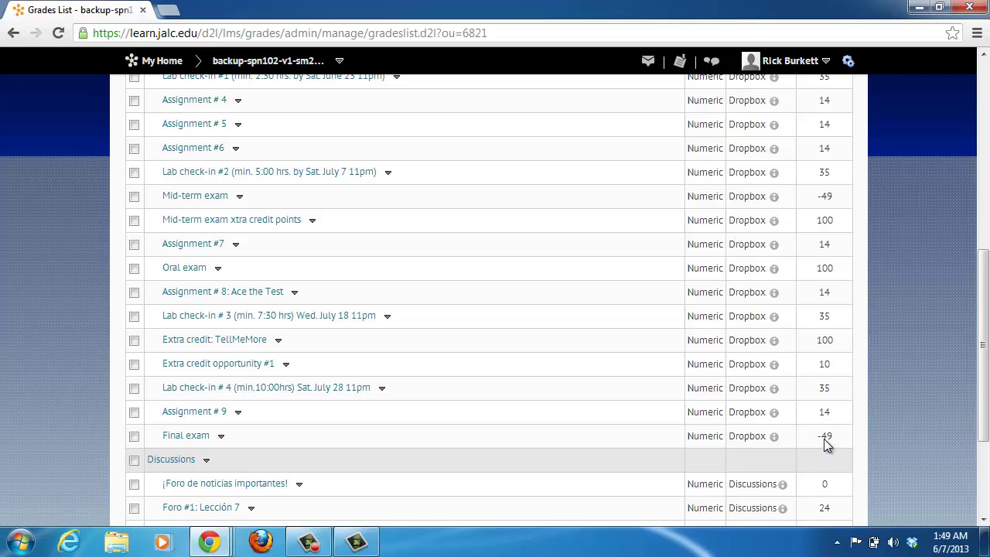
scroll(832, 437, up, 7)
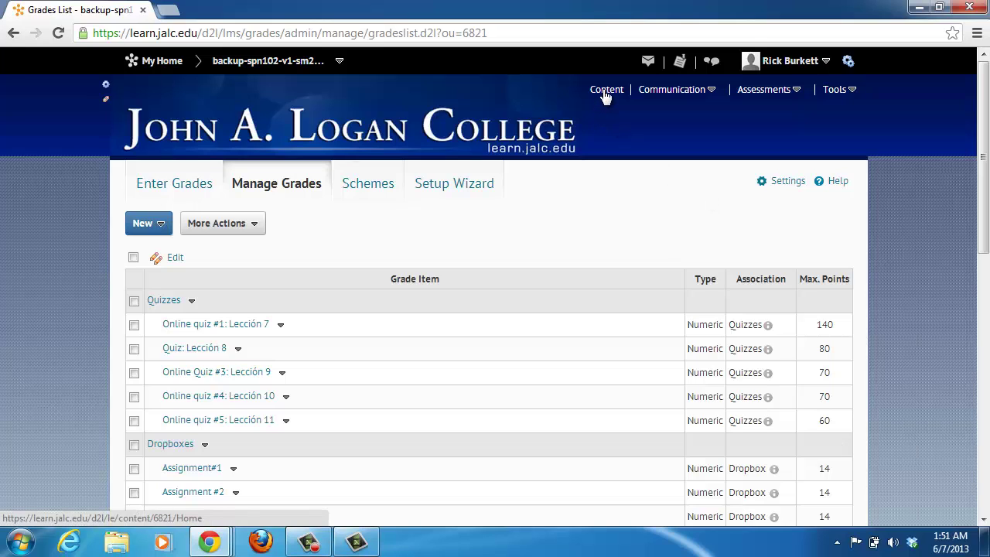
- Open the "Lección 9, en resumen**Mid-term exam**" module in the course content
click(606, 92)
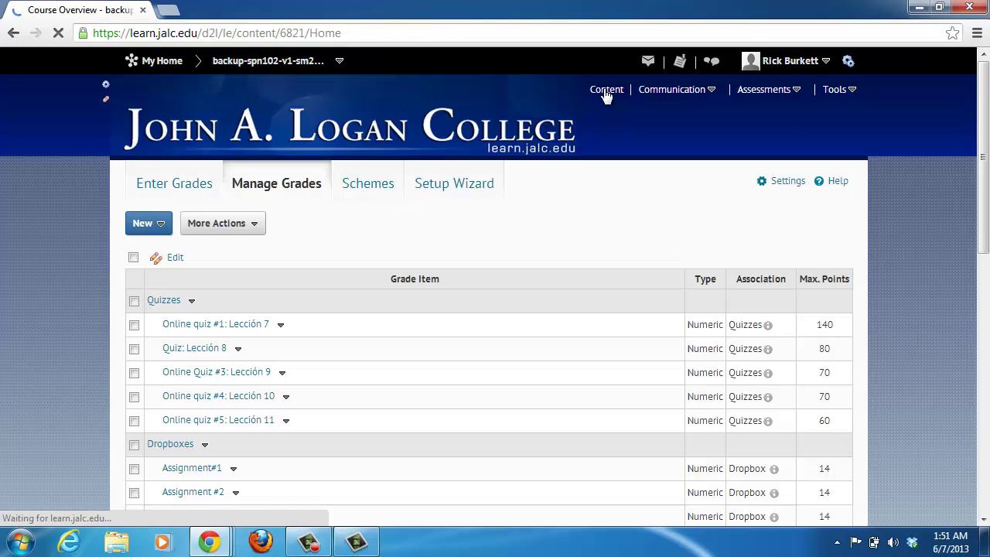
scroll(273, 355, down, 1)
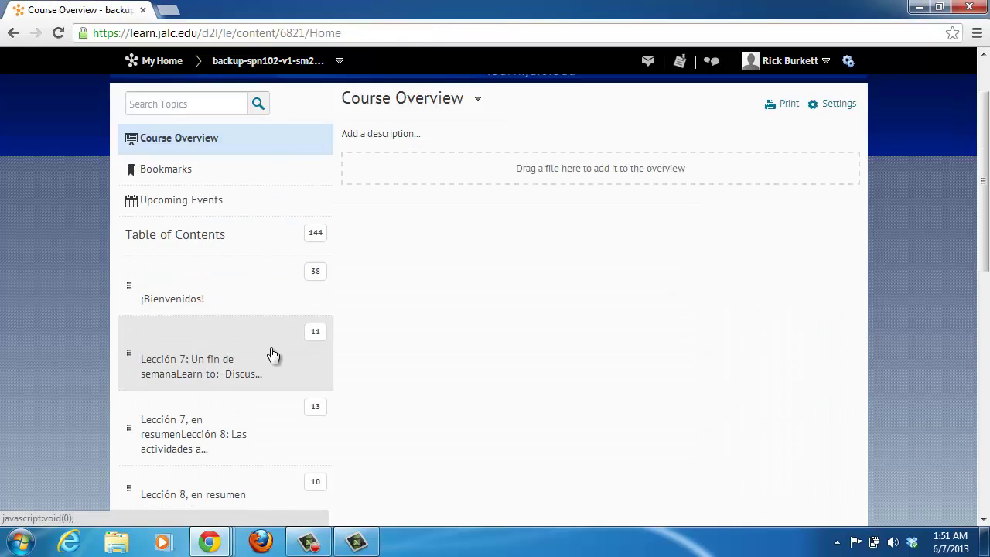
scroll(273, 355, down, 3)
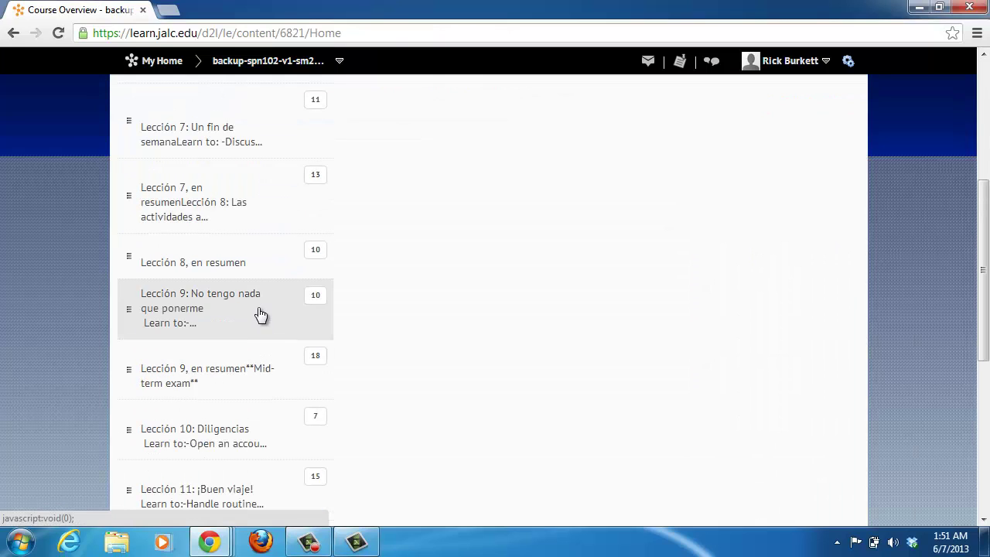
click(261, 371)
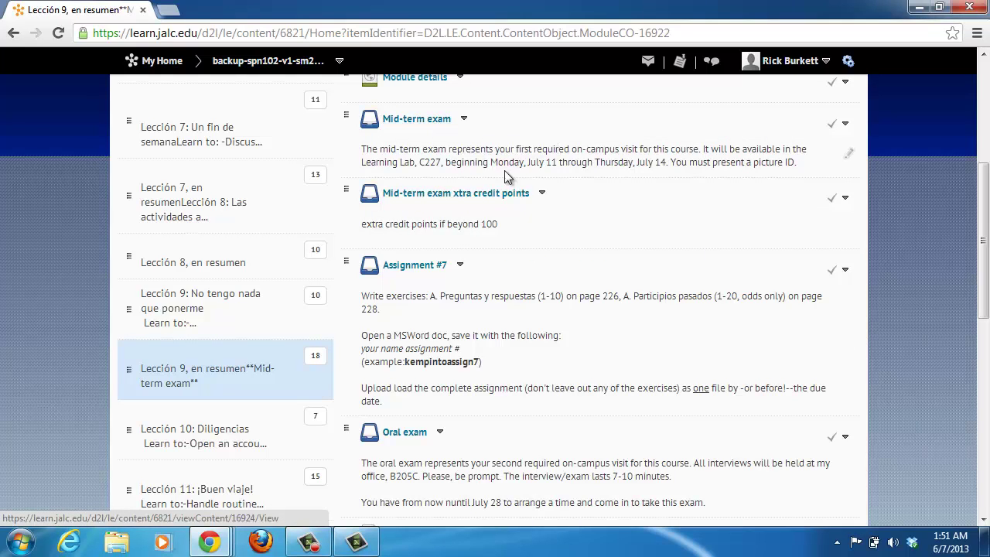
- Try to remove "ID" from the end of the Mid-term exam description within the module and update it
click(547, 155)
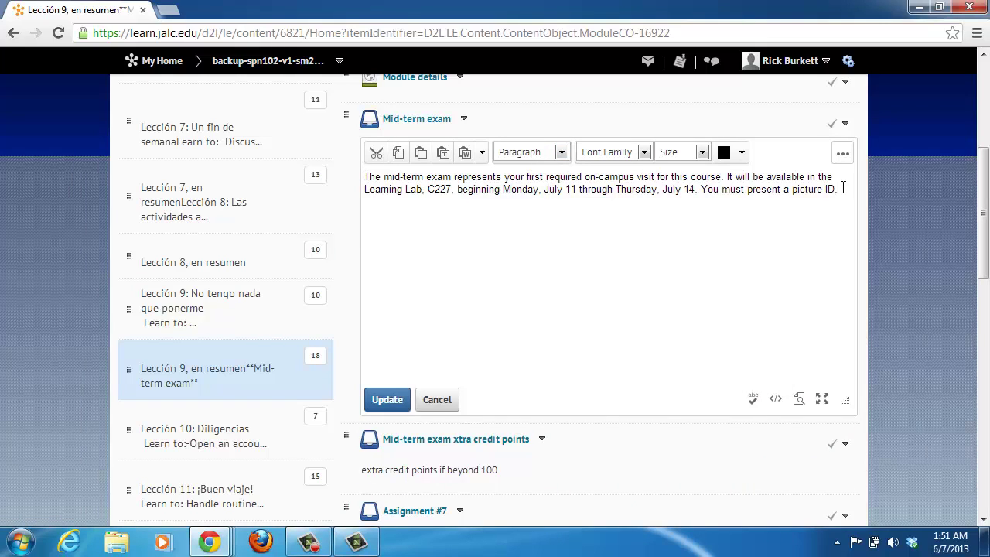
key(BackSpace)
key(BackSpace)
key(BackSpace)
text(.)
click(387, 400)
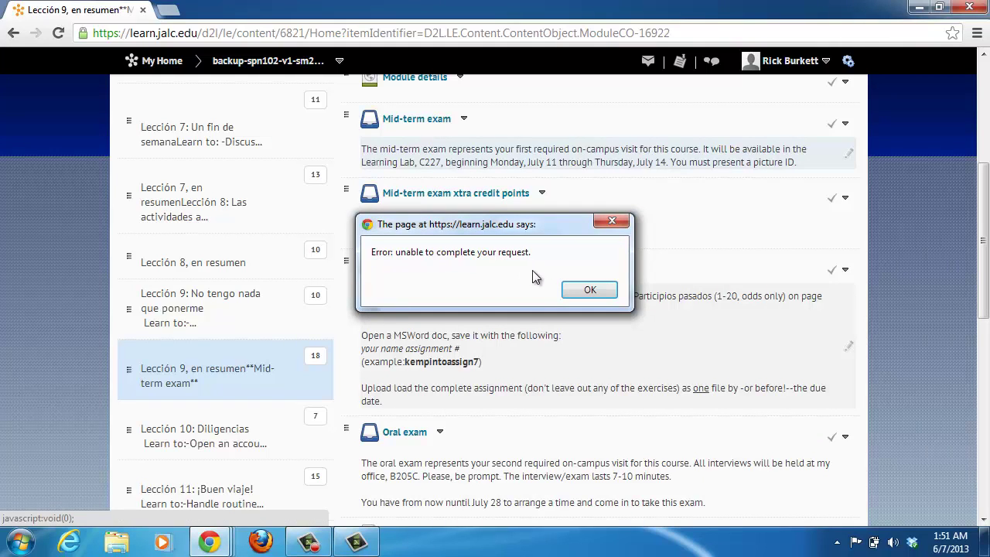
click(589, 290)
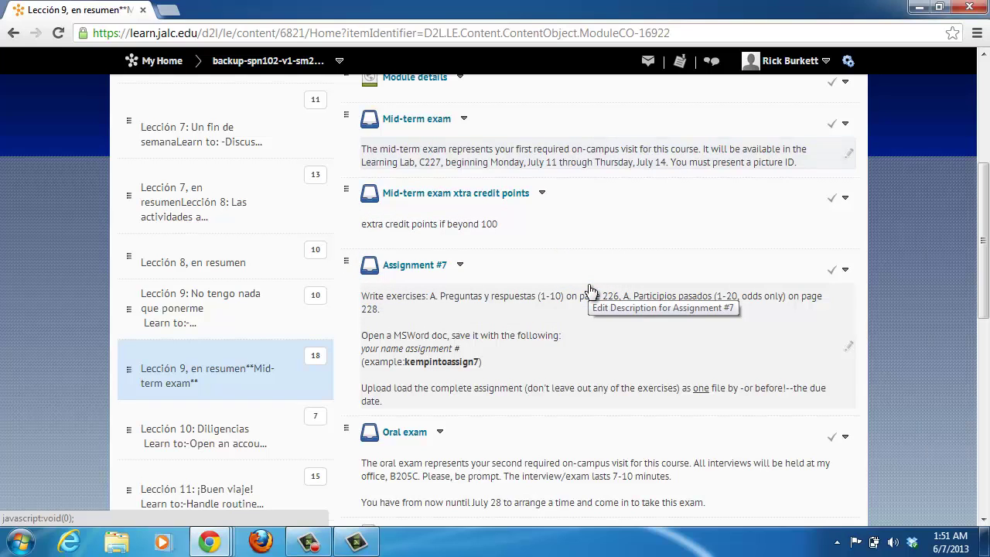
- Try to delete "ID" from the instructions on the Mid-term exam's own content page and update them
click(418, 120)
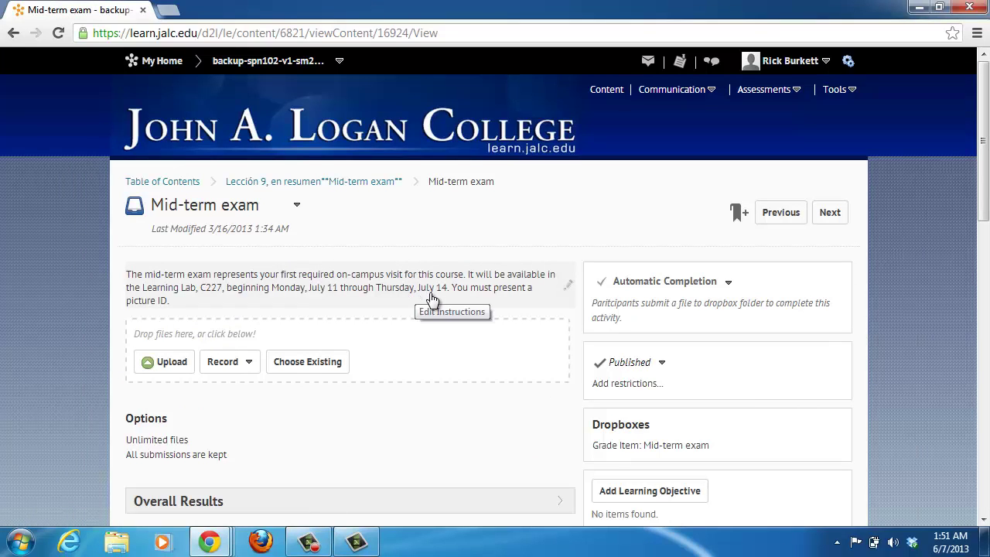
click(178, 308)
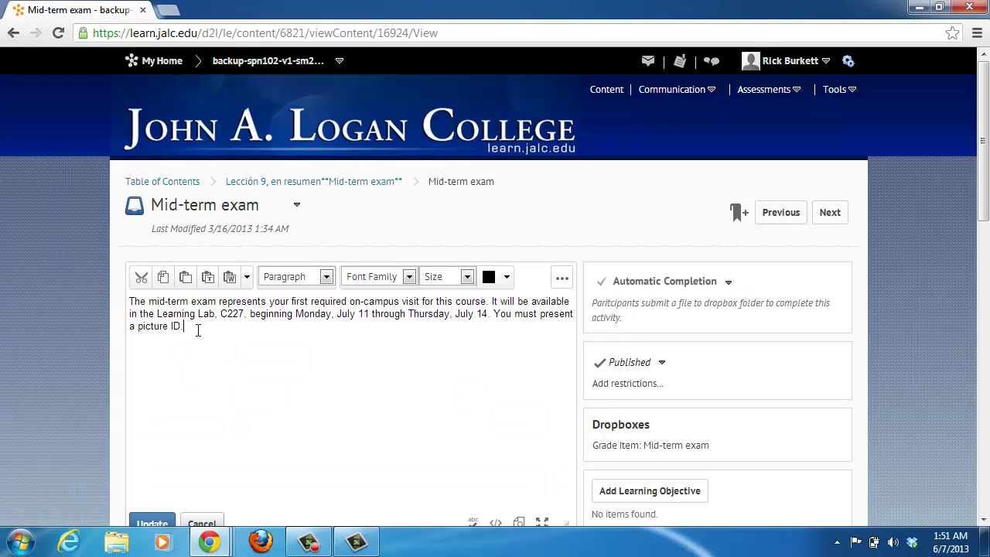
key(BackSpace)
key(BackSpace)
key(BackSpace)
key(BackSpace)
click(152, 524)
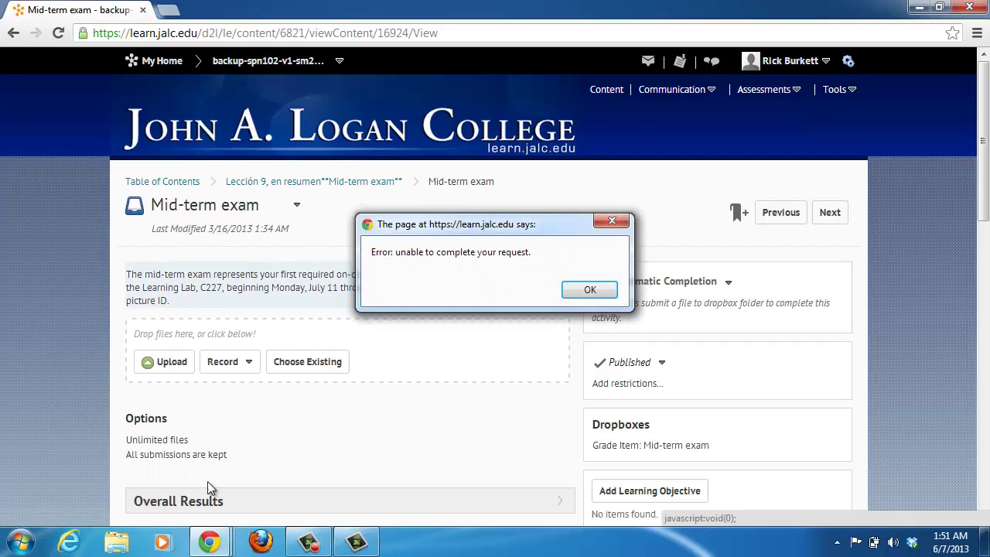
click(586, 291)
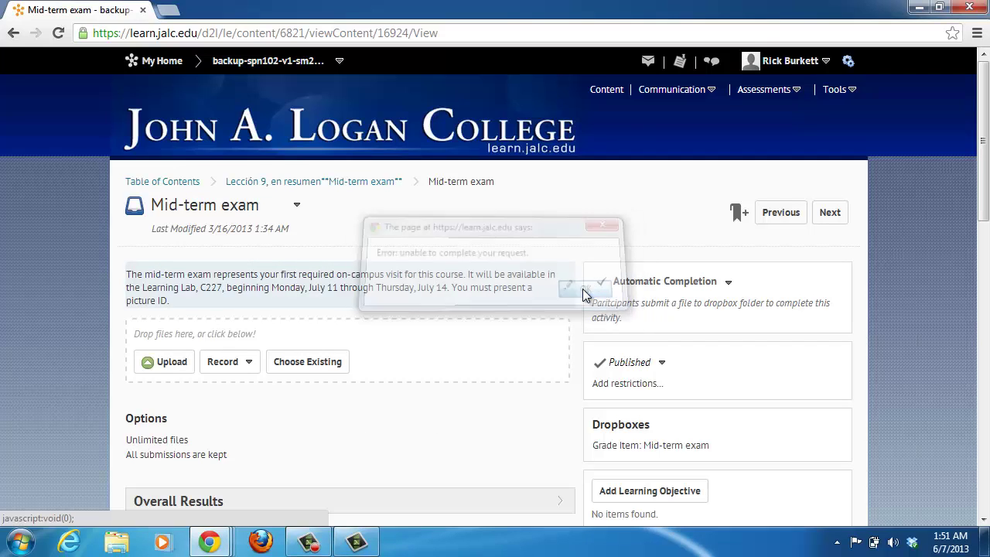
- Open the Mid-term exam dropbox folder for editing
click(765, 95)
click(770, 121)
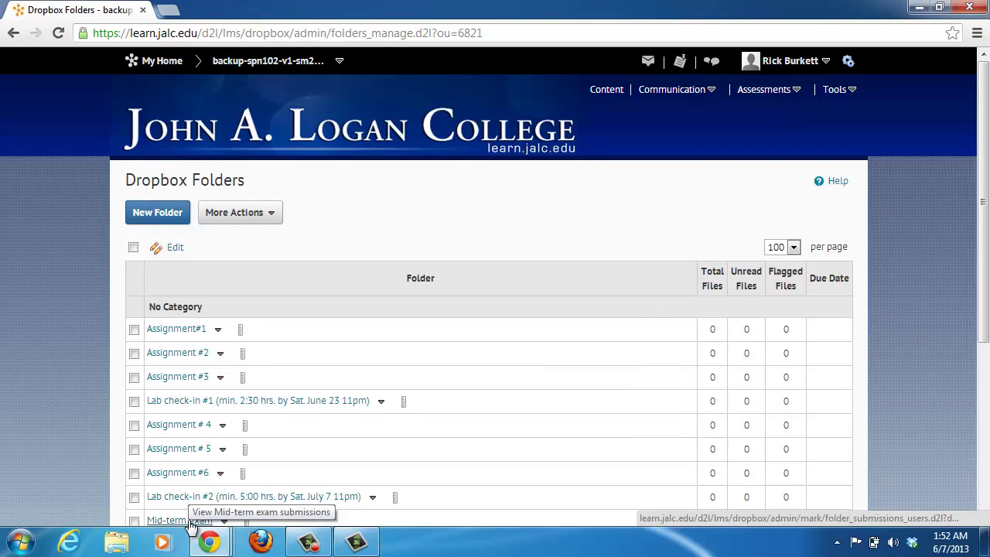
click(225, 522)
click(245, 502)
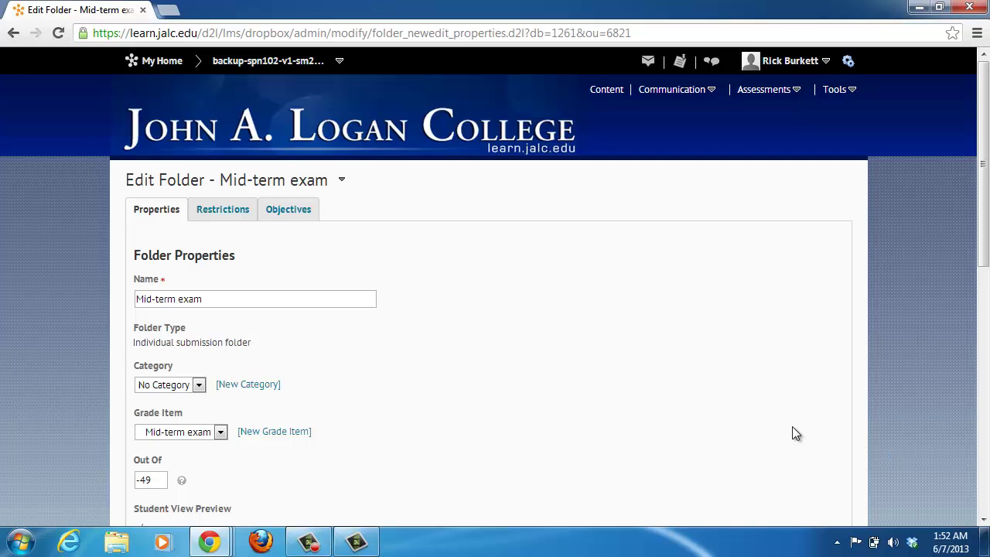
- Shorten the folder instructions to end with "You must present a picture." and try to save and close the folder
scroll(792, 436, down, 1)
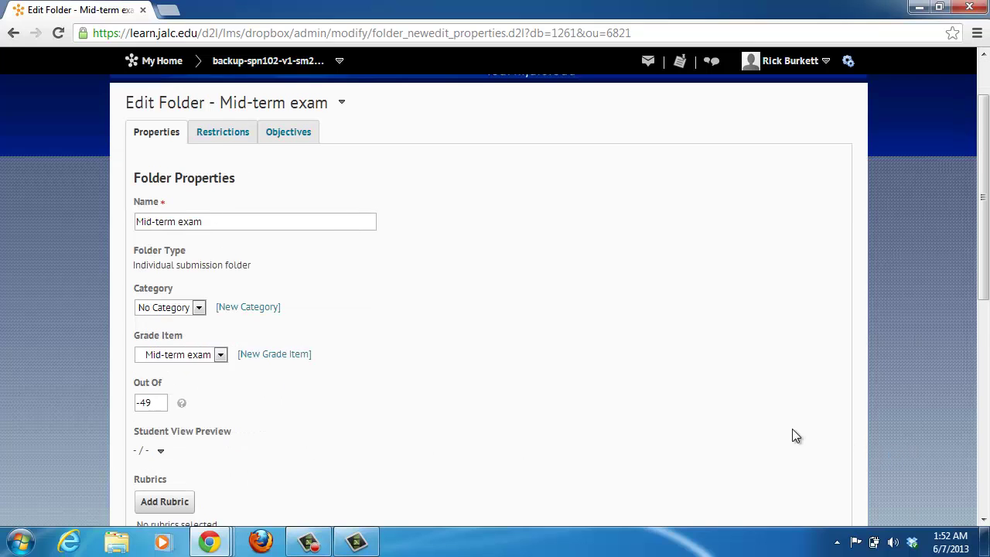
scroll(796, 436, down, 2)
scroll(793, 431, down, 2)
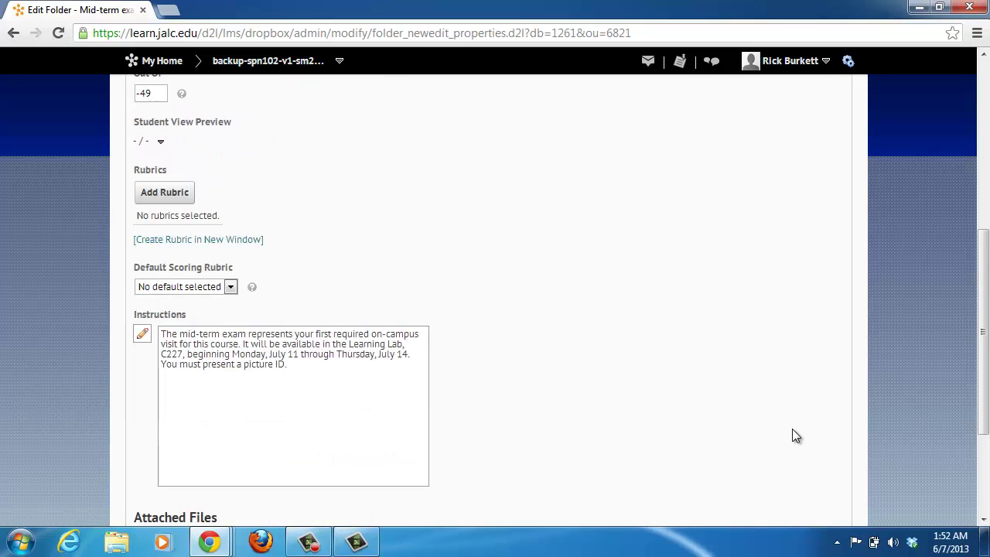
click(294, 374)
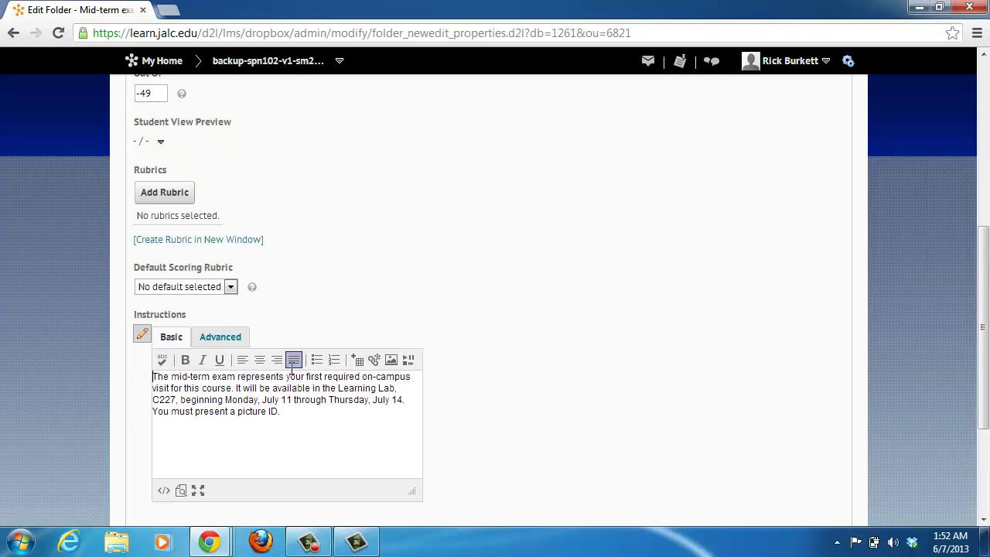
key(BackSpace)
key(BackSpace)
key(BackSpace)
scroll(288, 413, down, 3)
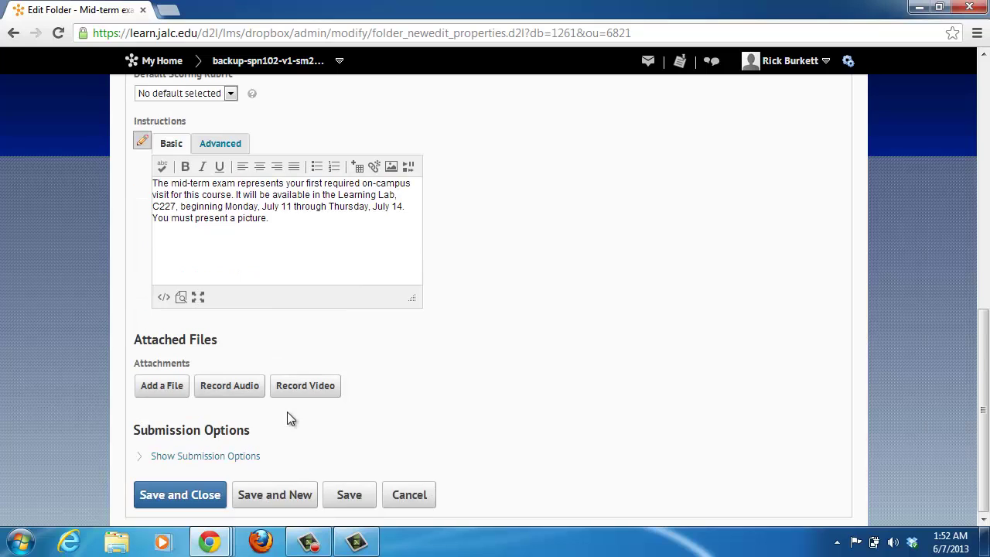
click(197, 503)
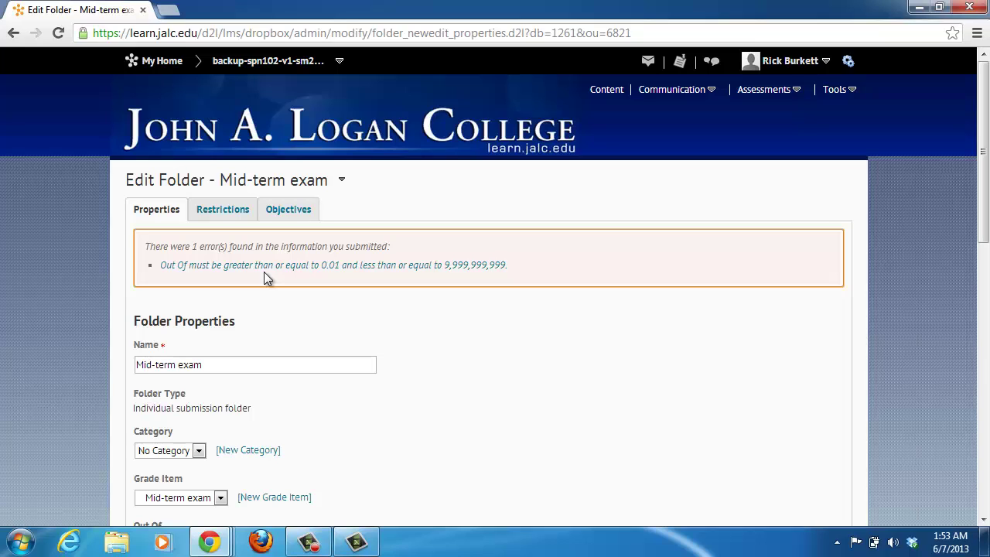
- Set the Mid-term exam folder's Out Of value to 125, then save and close the folder
scroll(264, 272, down, 2)
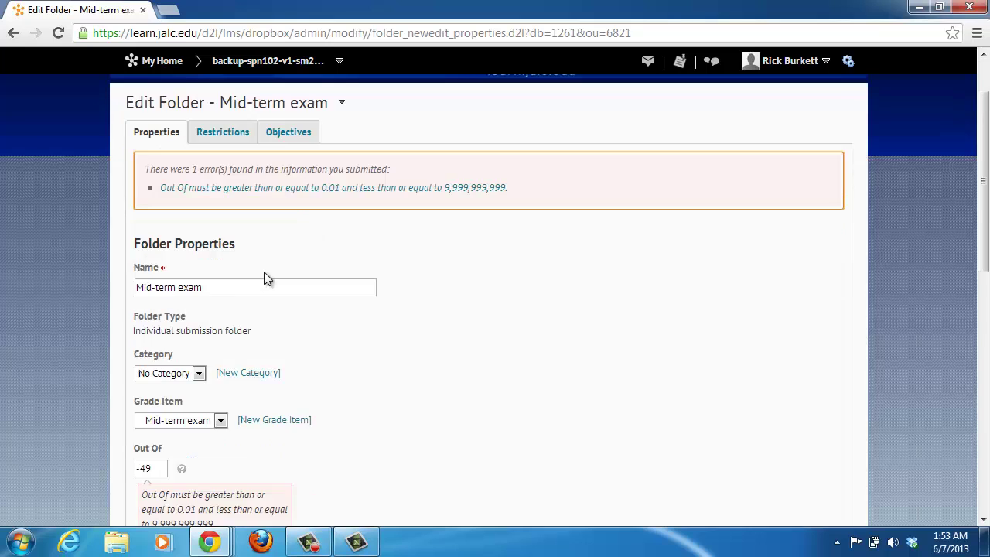
click(159, 396)
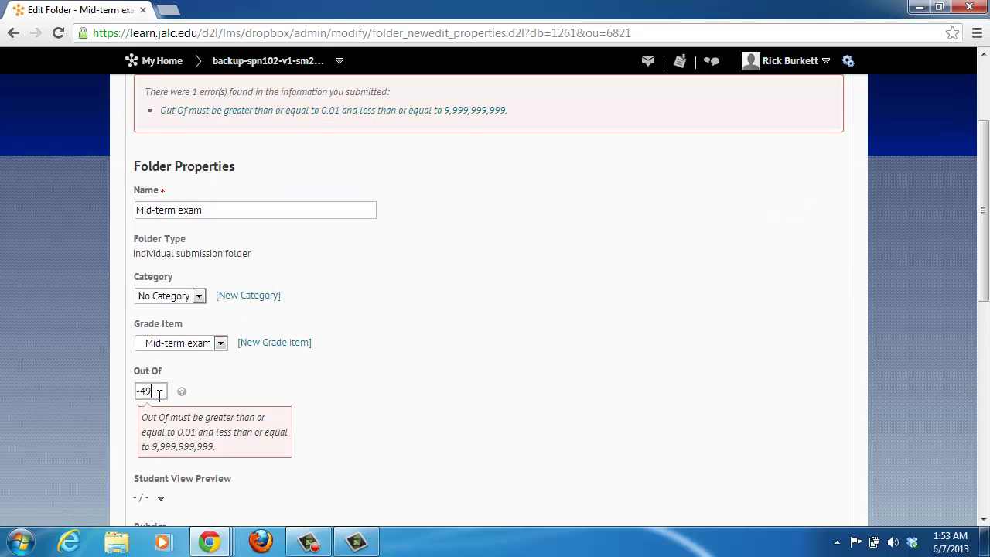
key(BackSpace)
key(BackSpace)
key(BackSpace)
text(125)
click(392, 375)
scroll(392, 374, down, 7)
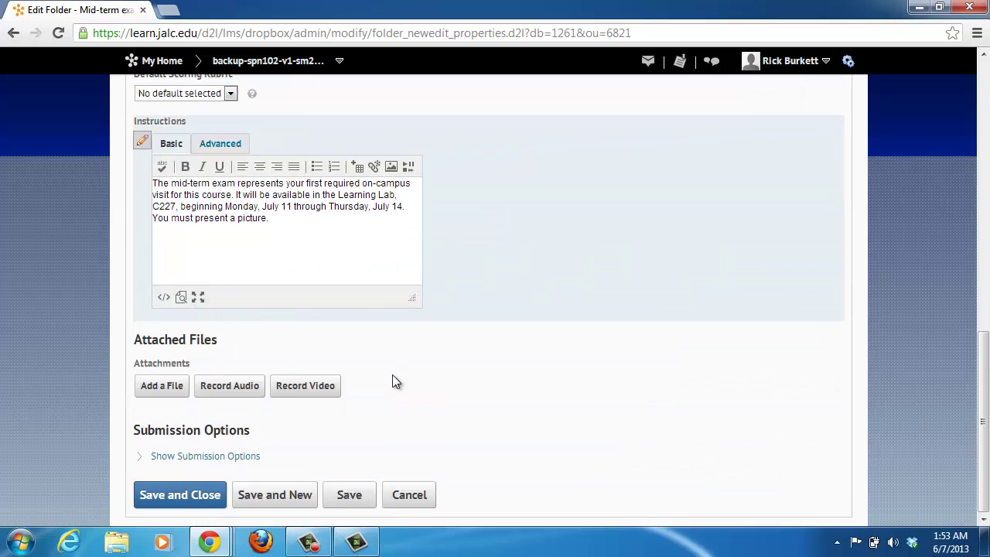
click(196, 503)
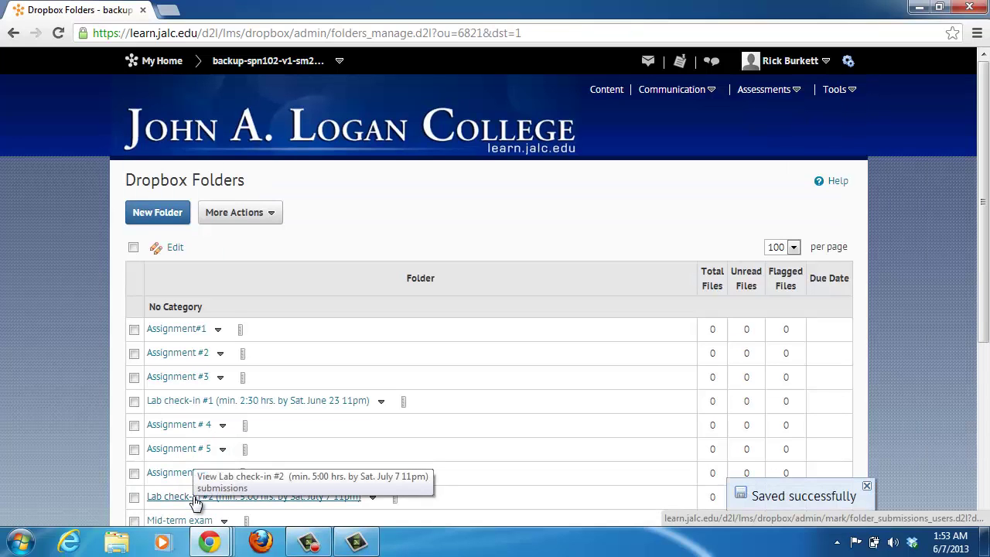
- Open the Mid-term exam grade item for editing from the Manage Grades list
click(777, 94)
click(762, 134)
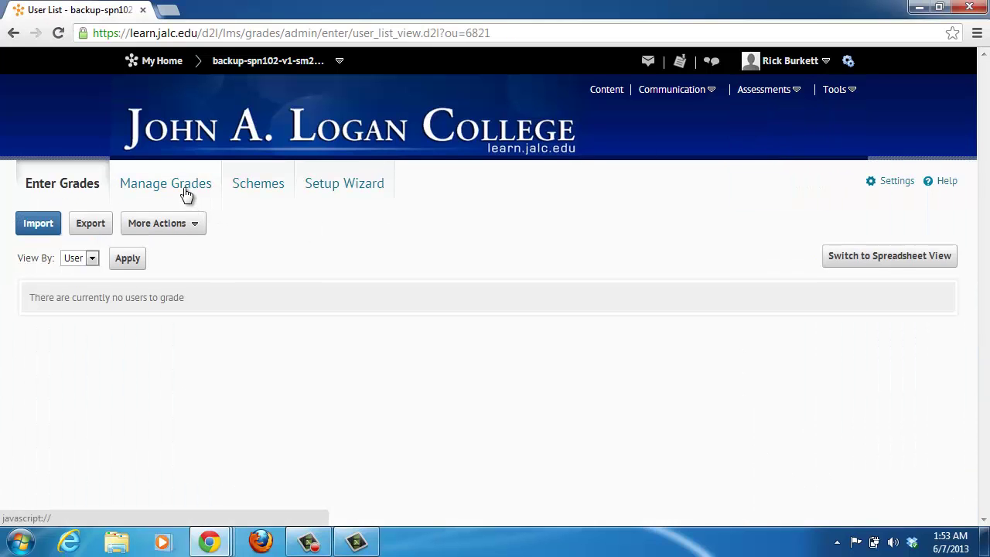
click(183, 188)
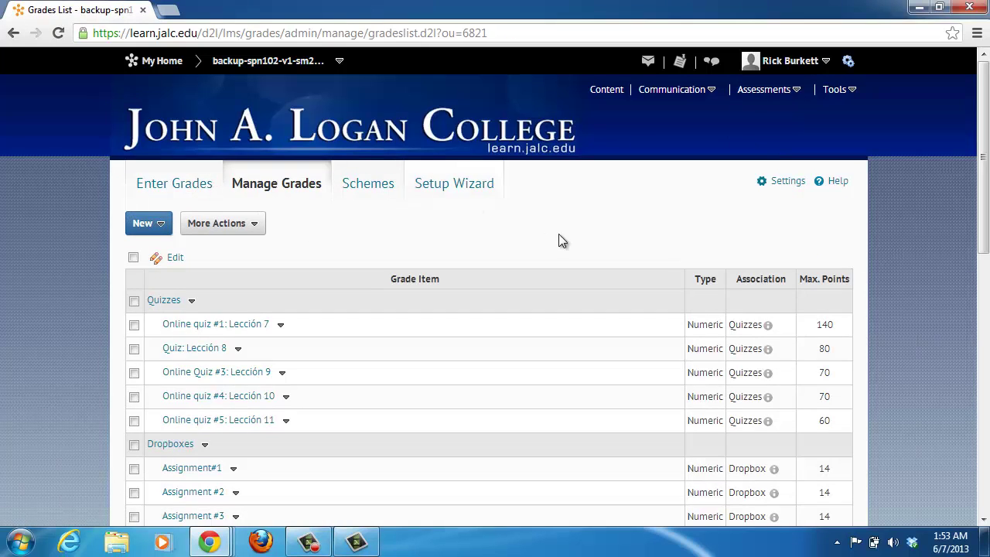
scroll(574, 256, down, 2)
scroll(574, 256, down, 2)
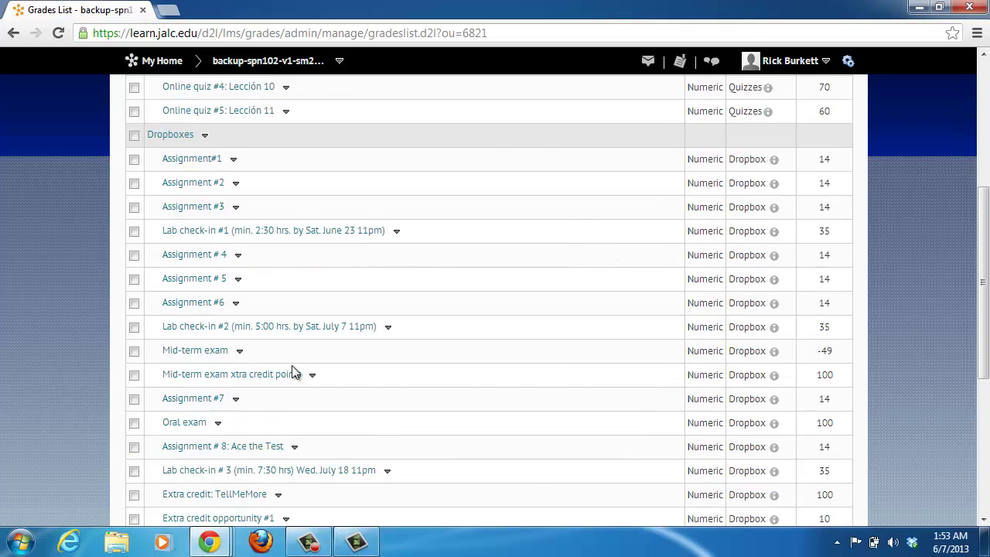
click(240, 352)
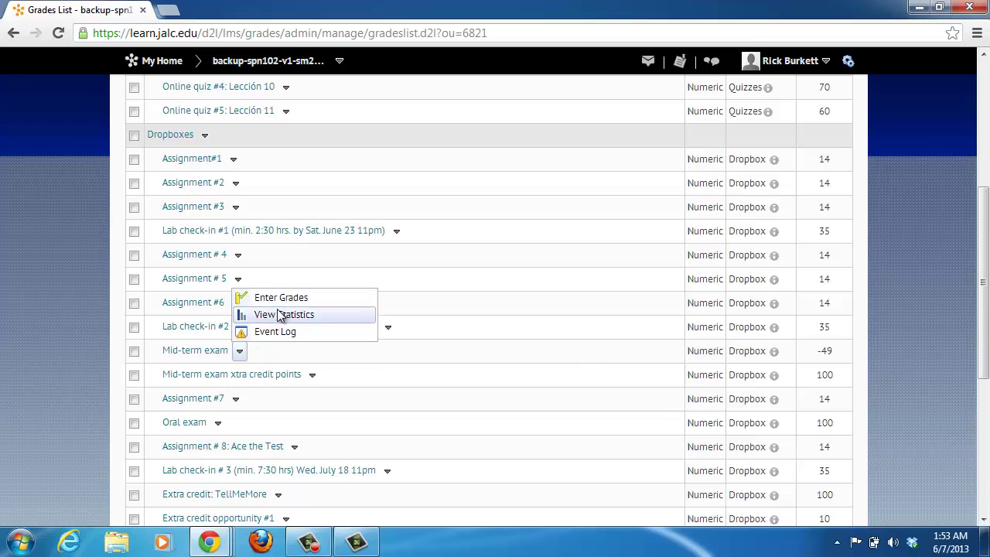
click(200, 352)
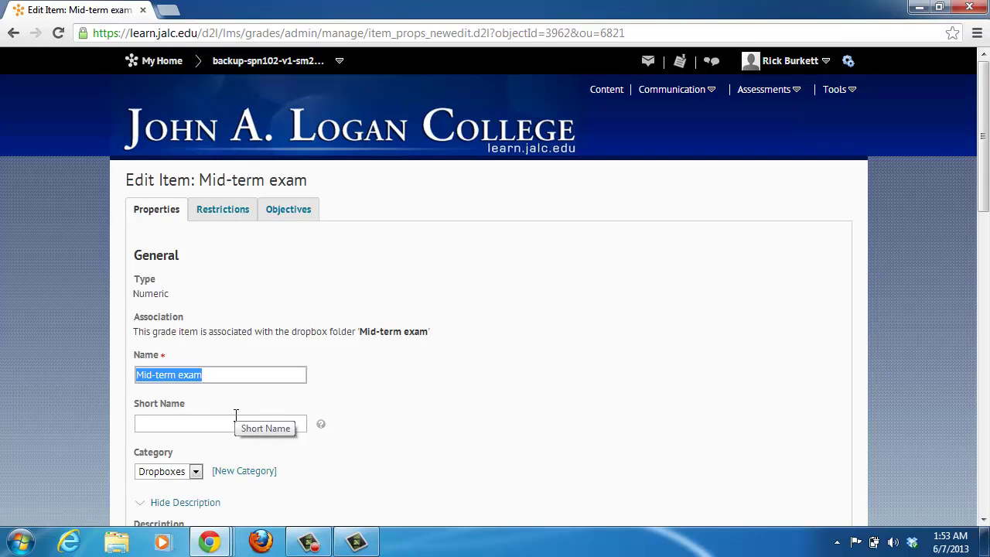
- Set the Mid-term exam grade item's maximum points to 125 and save the item
scroll(393, 400, down, 4)
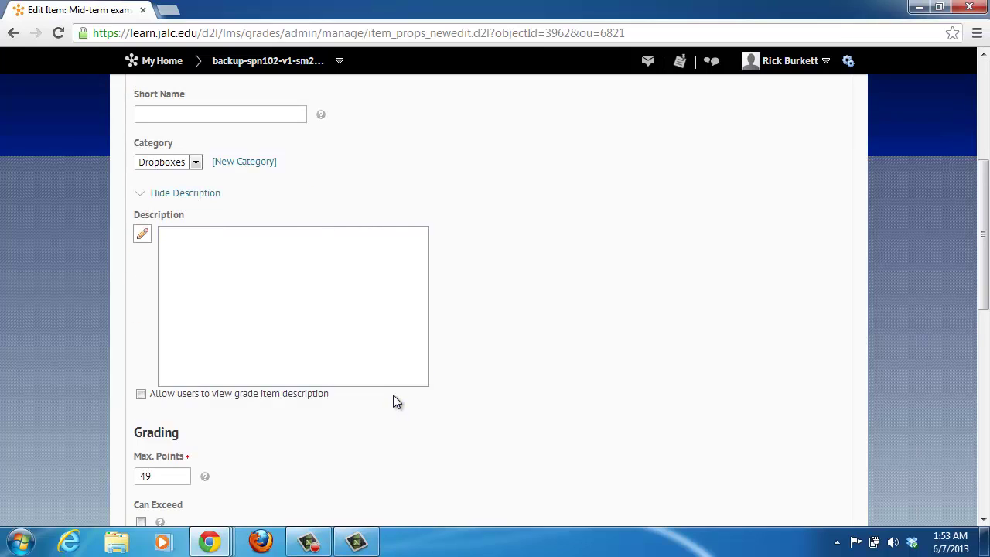
click(172, 476)
key(BackSpace)
key(BackSpace)
key(BackSpace)
text(125)
scroll(404, 430, down, 8)
click(209, 494)
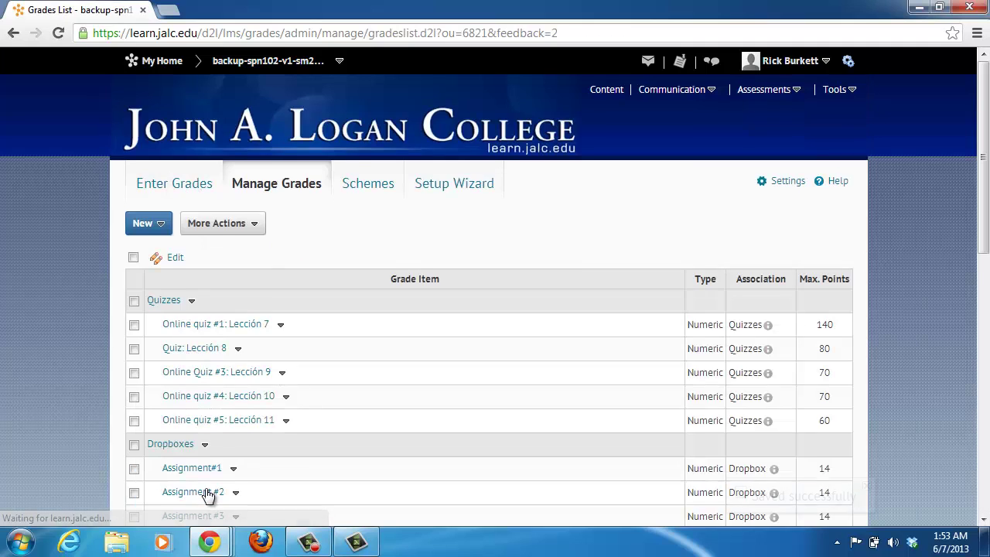
- Open the Mid-term exam topic from the "Lección 9, en resumen**Mid-term exam**" module in the course content
click(605, 90)
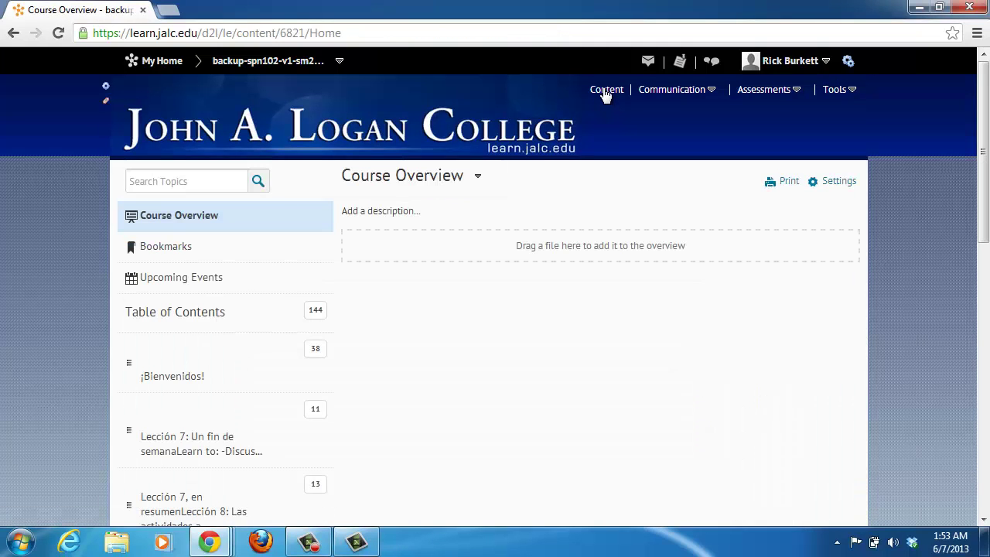
scroll(432, 303, down, 3)
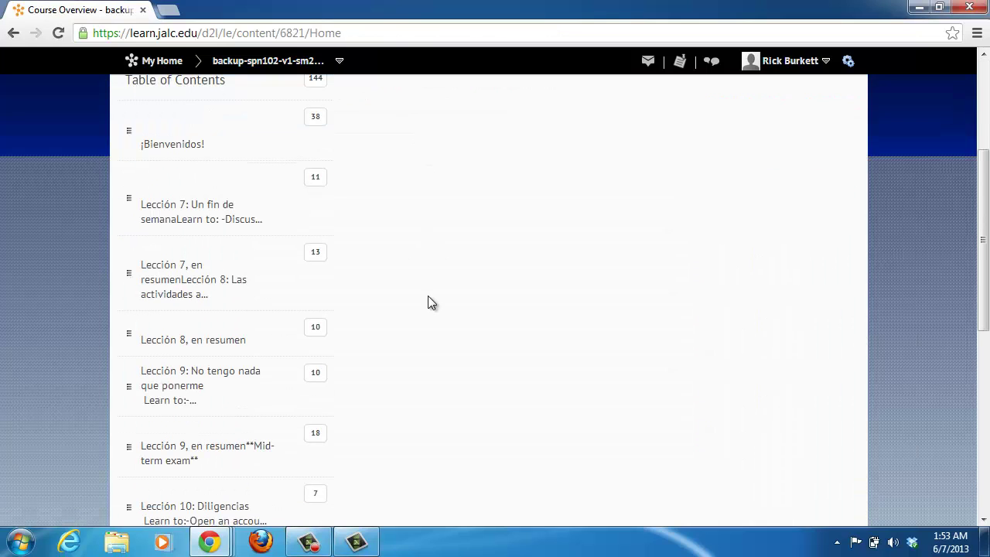
click(244, 454)
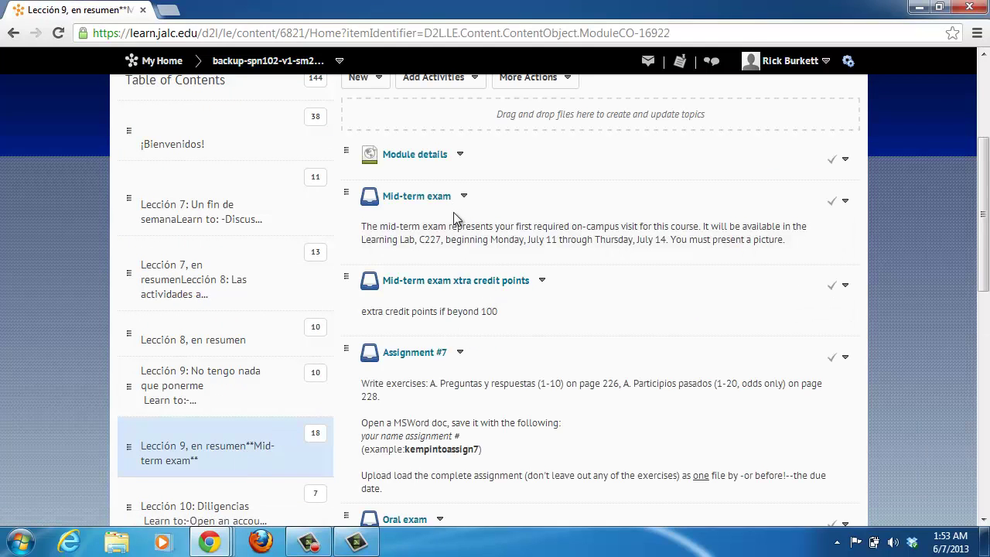
click(442, 201)
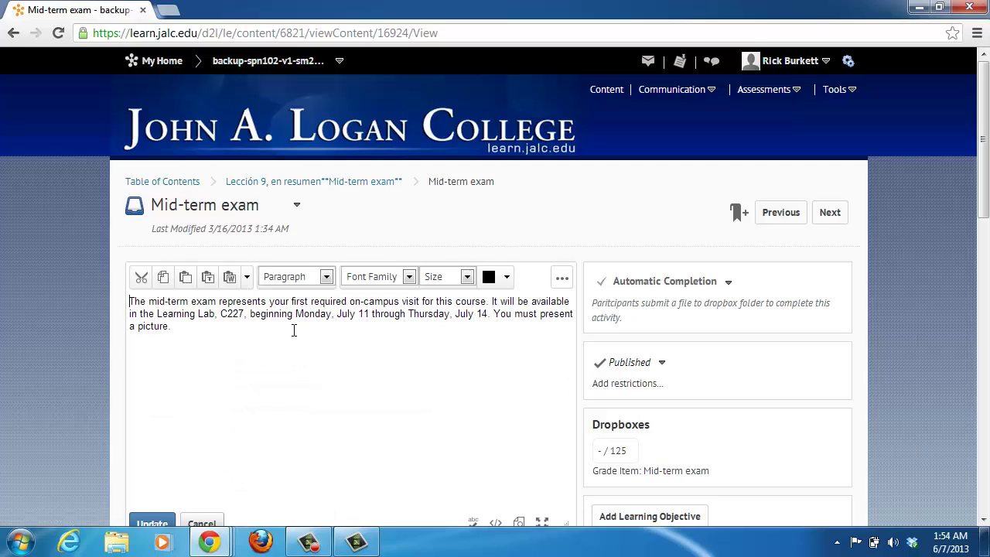
- Edit the Mid-term exam description so it ends with "You must present a picture ID." and update it
click(168, 335)
text(Id)
key(BackSpace)
text(D)
click(152, 523)
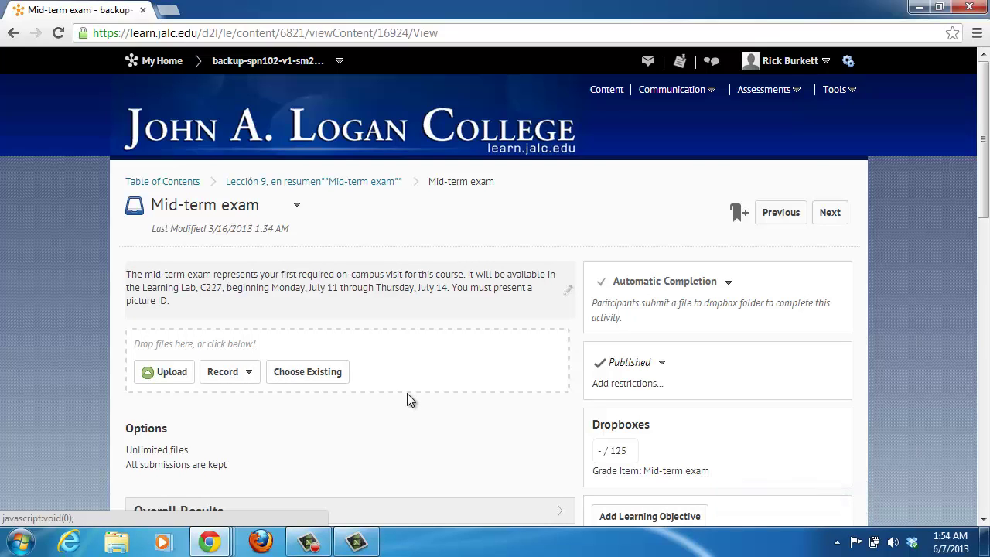
- Review the maximum points of the dropbox grade items in the Manage Grades list
click(770, 90)
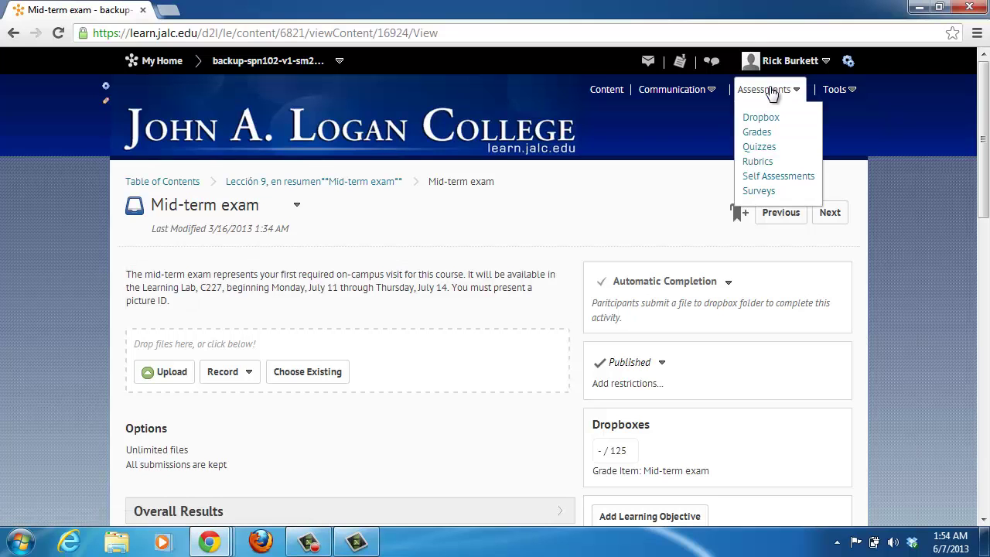
click(763, 136)
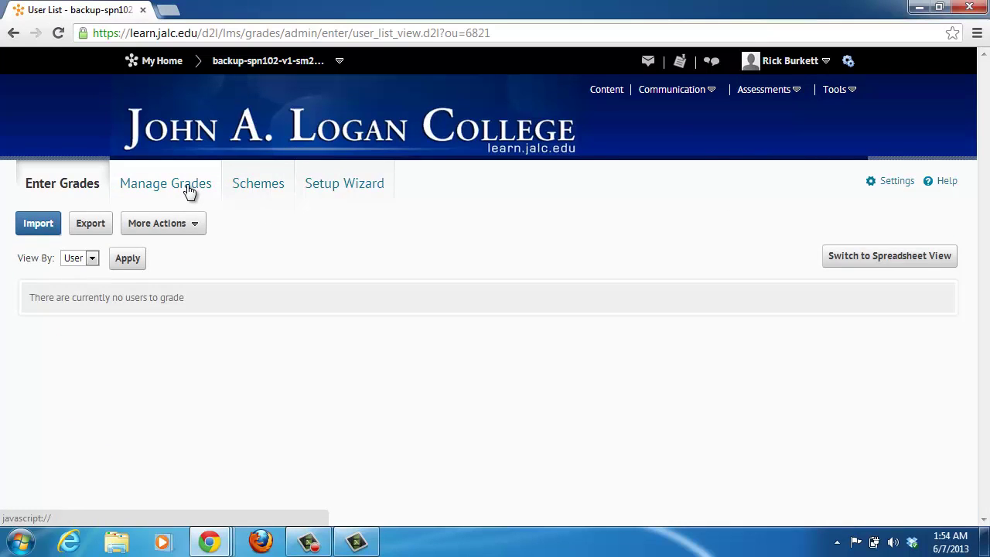
click(189, 192)
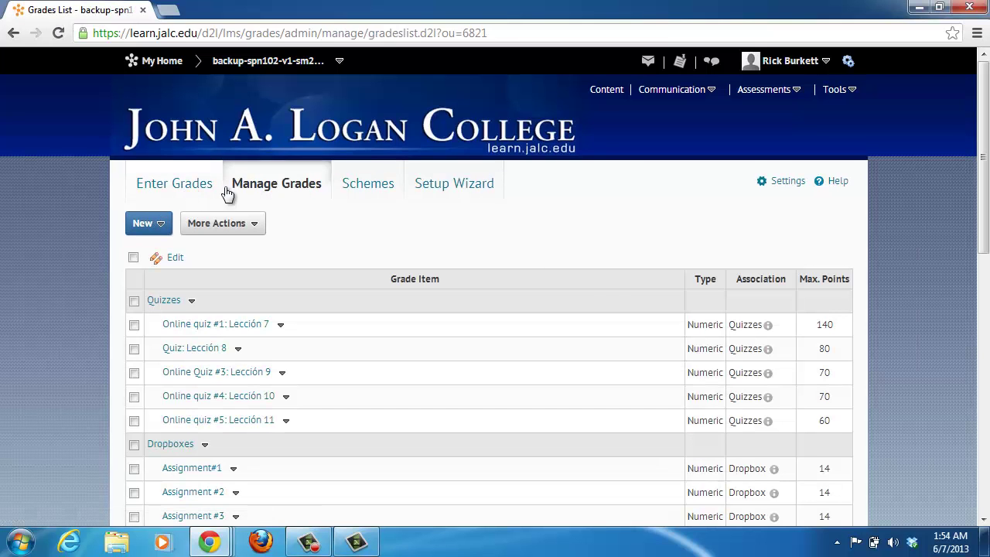
scroll(776, 305, down, 4)
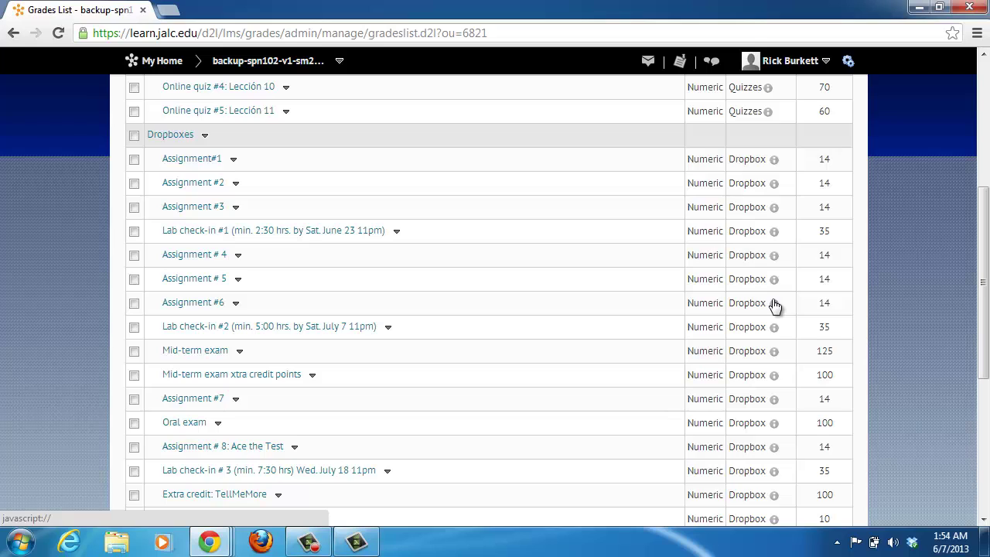
scroll(776, 305, up, 4)
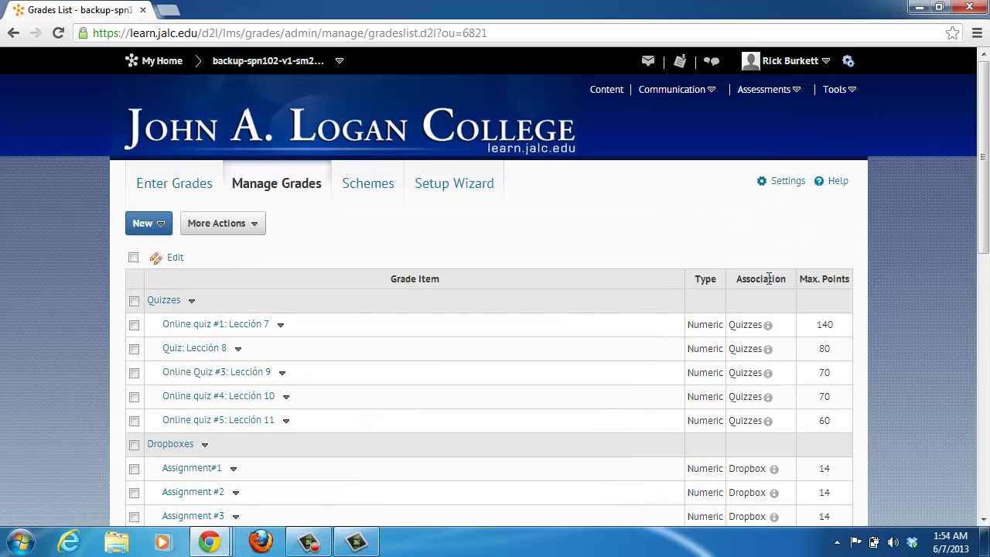